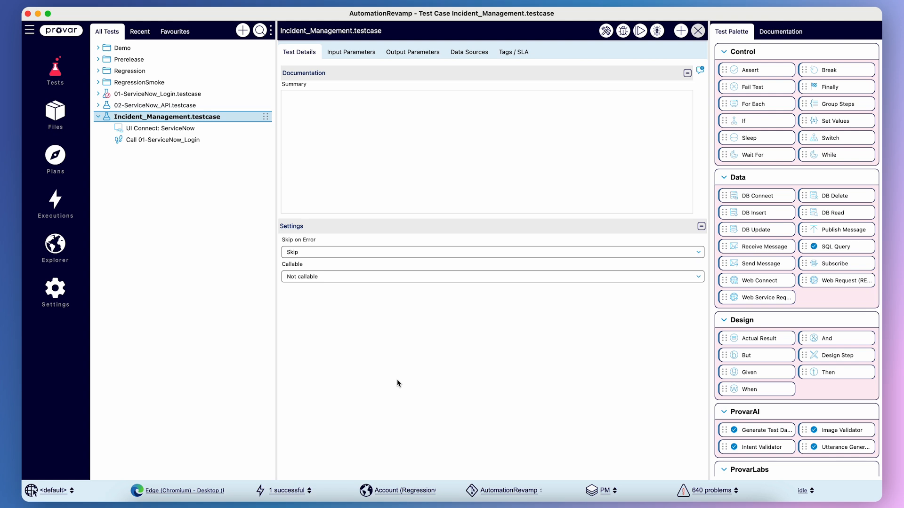
# Review the ServiceNow UI testing connection settings and launch Test Builder for Incident_Management.testcase.
pyautogui.click(55, 290)
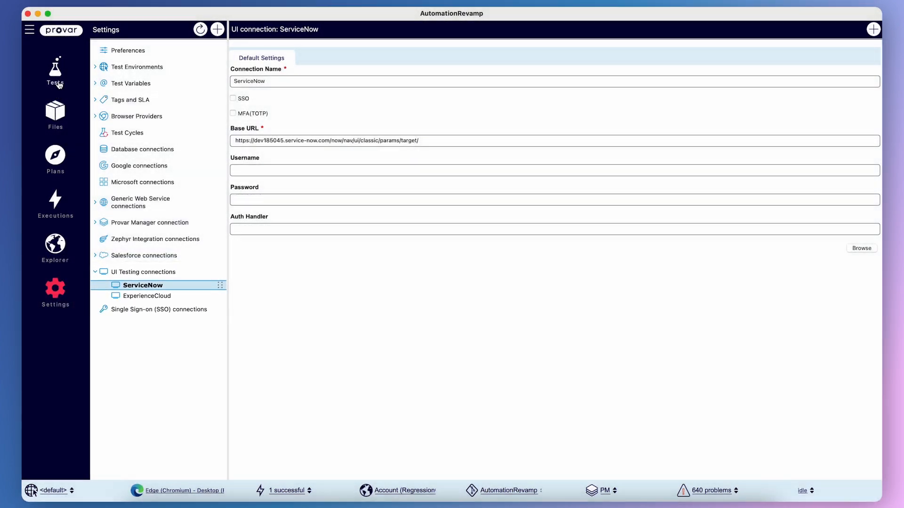
pyautogui.click(56, 85)
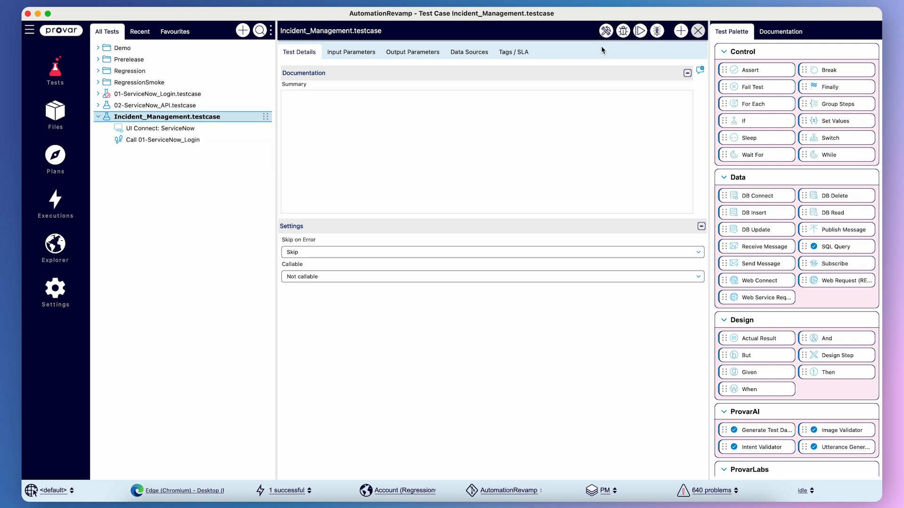
pyautogui.click(607, 34)
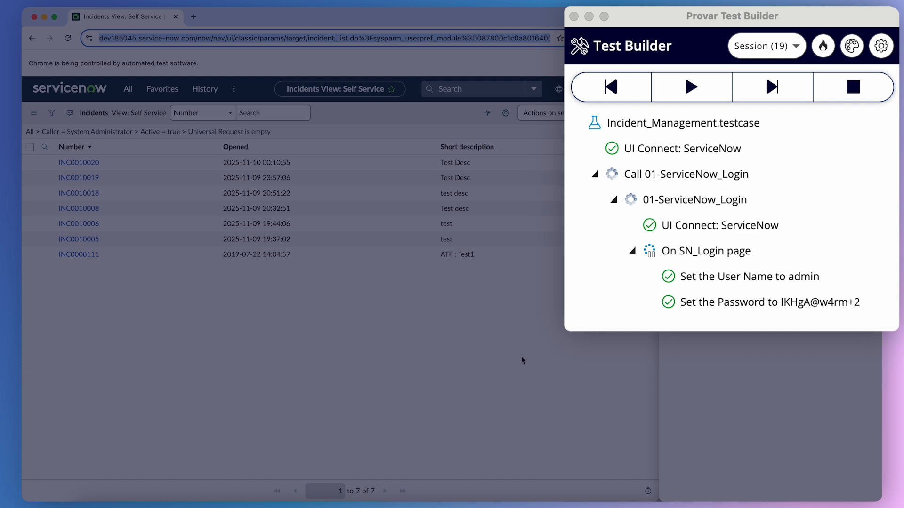
# Run the remaining login steps, then add and execute a click step on the incidents list's New button.
pyautogui.click(775, 89)
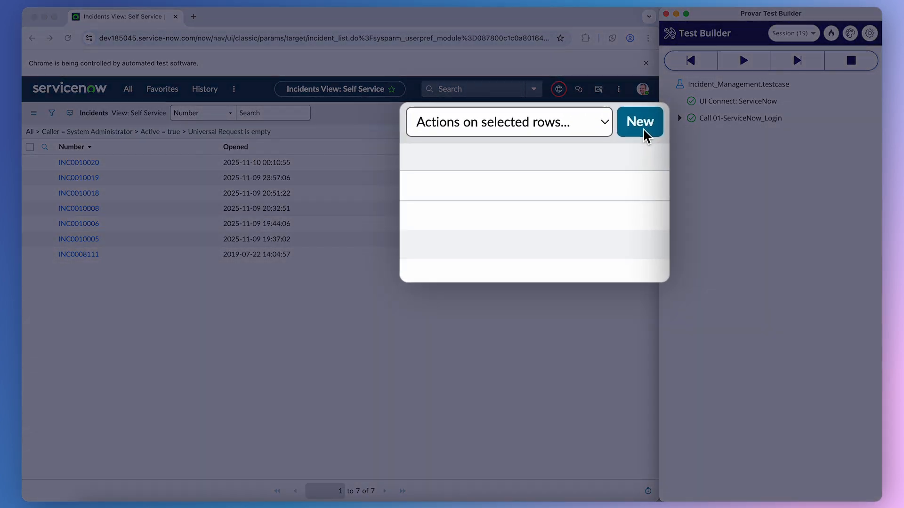
pyautogui.rightClick(644, 130)
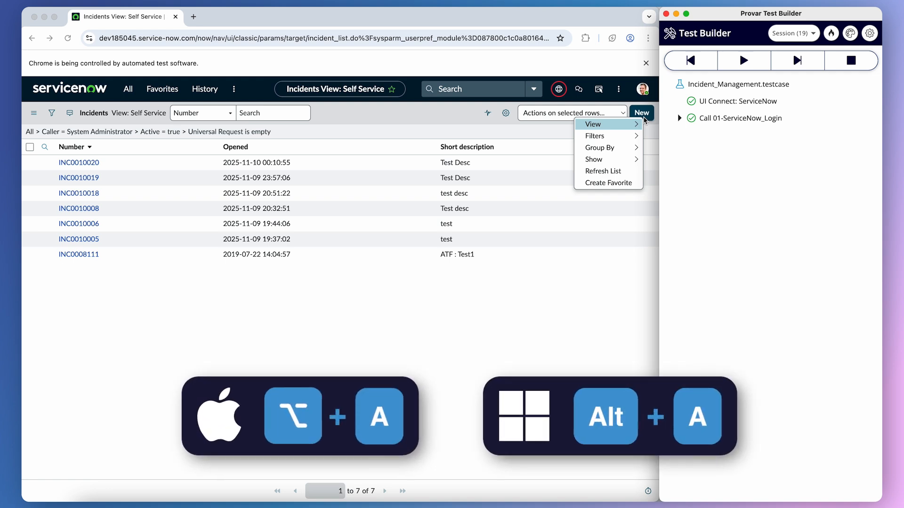
pyautogui.click(553, 126)
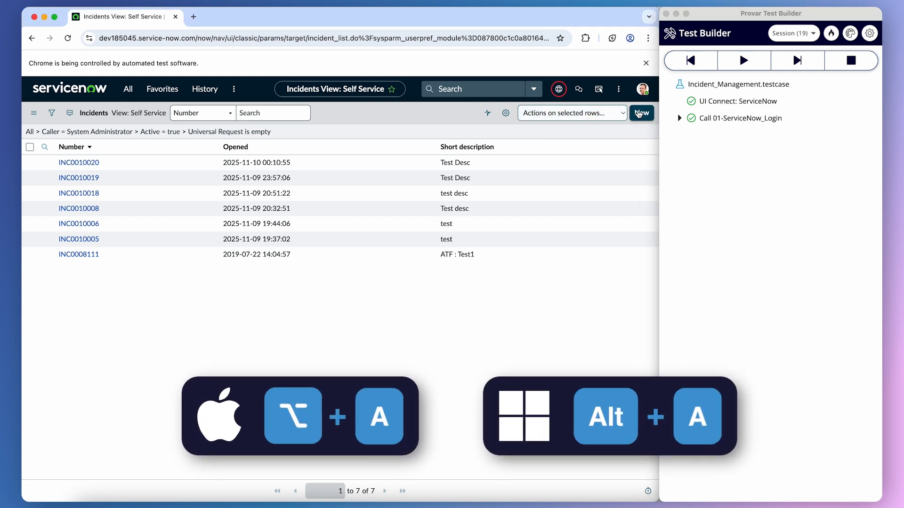
pyautogui.rightClick(637, 113)
pyautogui.hotkey('alt', 'a')
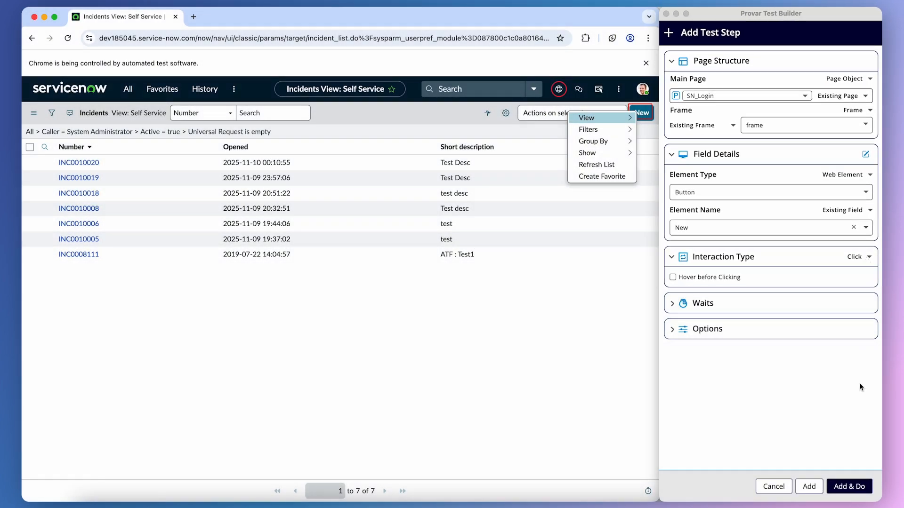
pyautogui.click(849, 487)
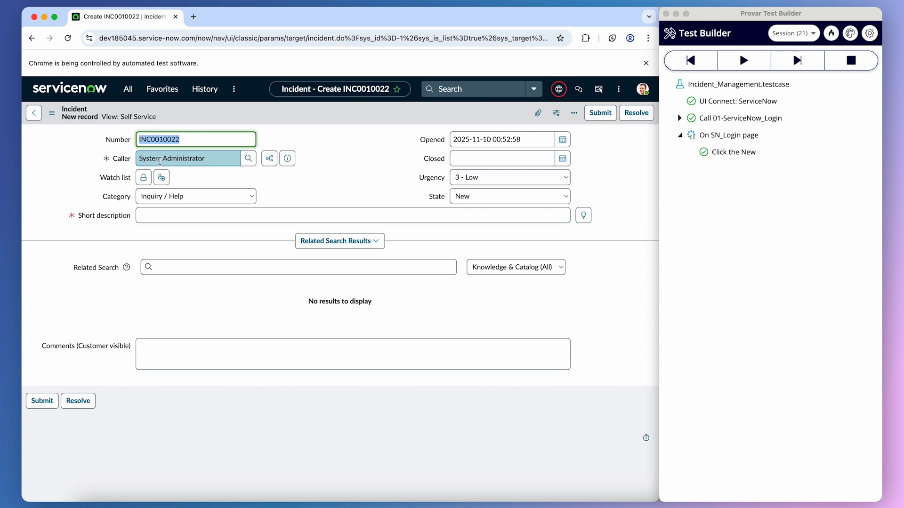
# Start a test step for the Caller field, copy its System Administrator value, and clear the Caller field on the form.
pyautogui.rightClick(161, 159)
pyautogui.click(191, 364)
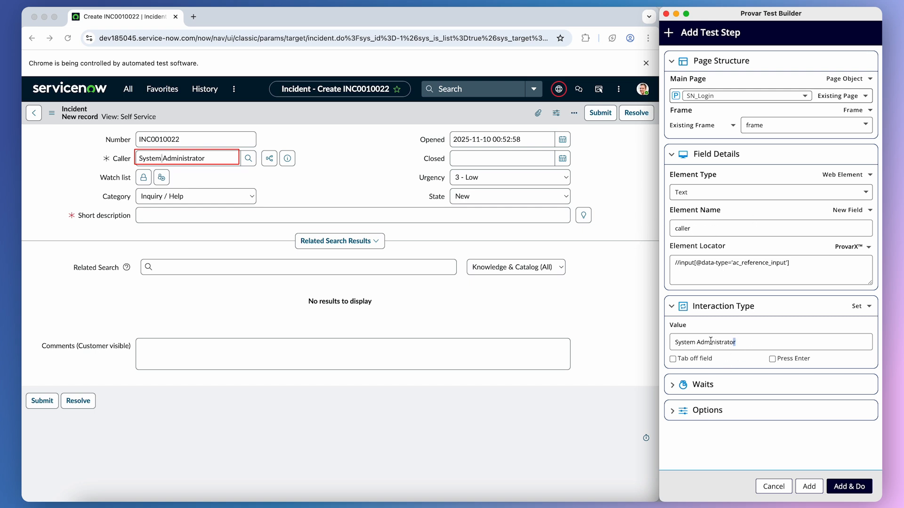
pyautogui.moveTo(734, 342); pyautogui.dragTo(623, 344)
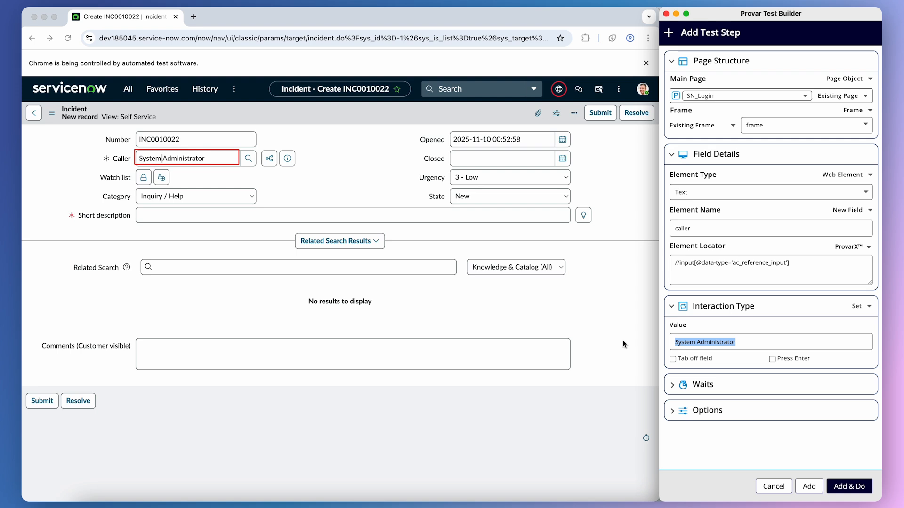
pyautogui.click(193, 168)
pyautogui.press('super+a')
pyautogui.press('super+c')
pyautogui.press('BackSpace')
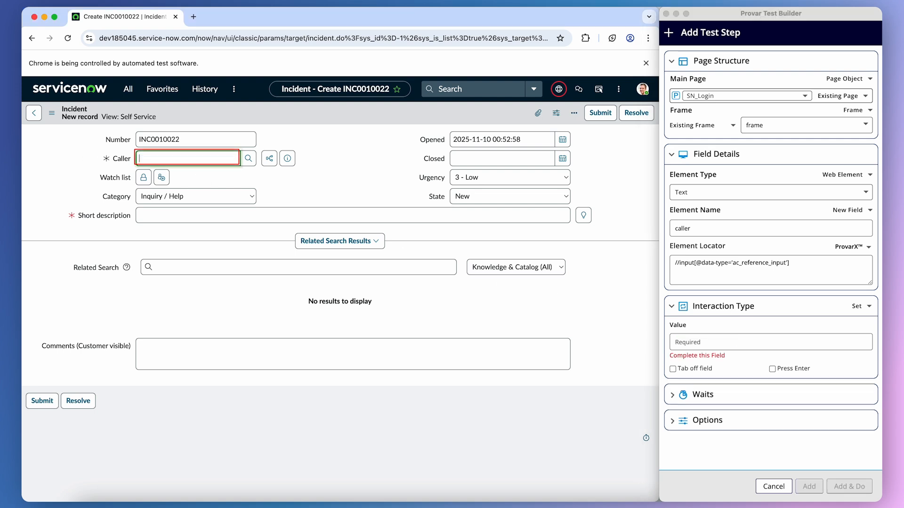
pyautogui.click(352, 136)
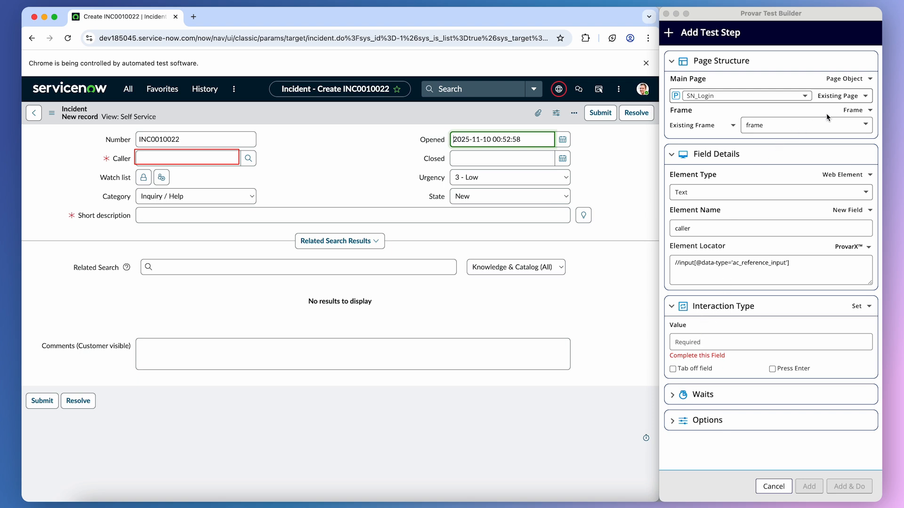
# Switch the step's main page to a new page object named SN_Incident.
pyautogui.click(847, 98)
pyautogui.click(839, 112)
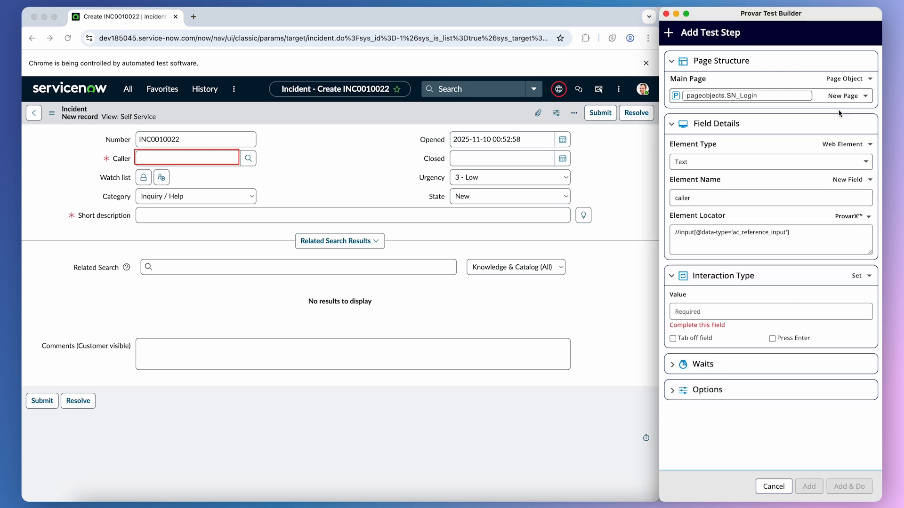
pyautogui.moveTo(740, 96); pyautogui.dragTo(814, 101)
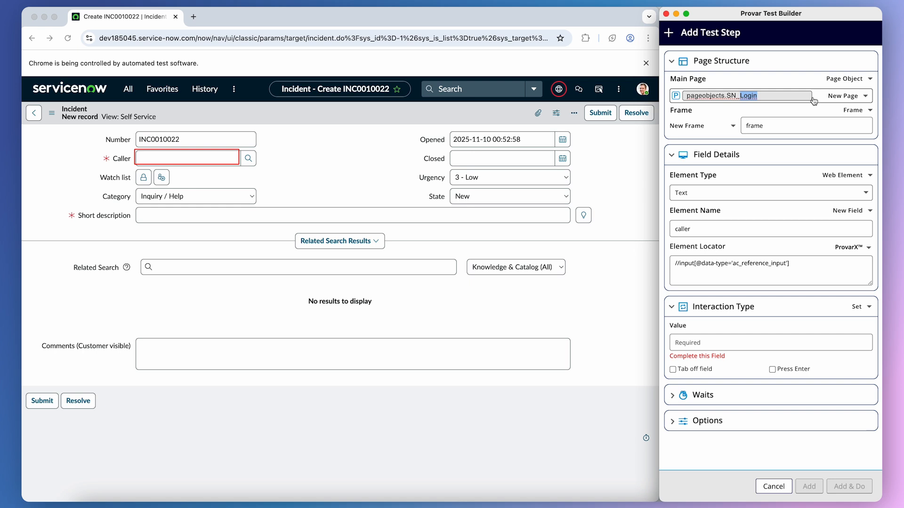
pyautogui.write('Incident')
# Paste System Administrator as the Caller value, enable Tab off field, and add and run the step.
pyautogui.click(705, 343)
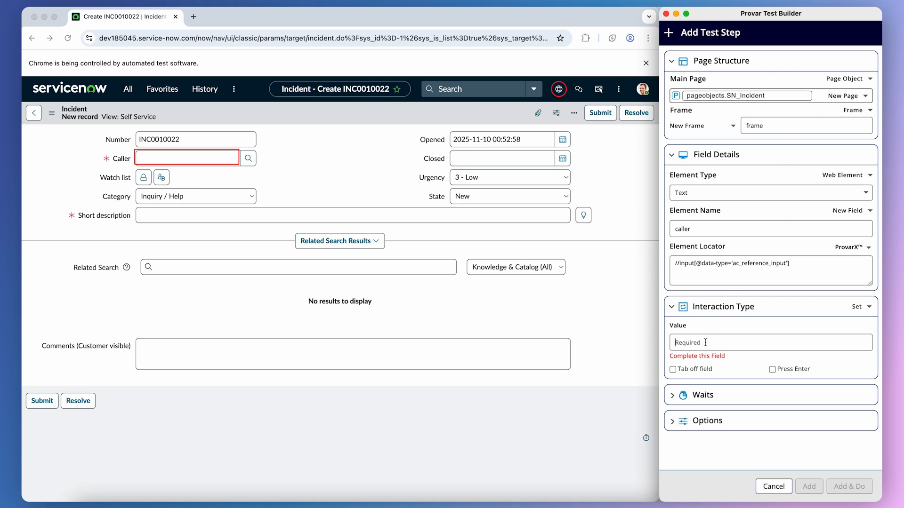
pyautogui.press('super+v')
pyautogui.click(673, 360)
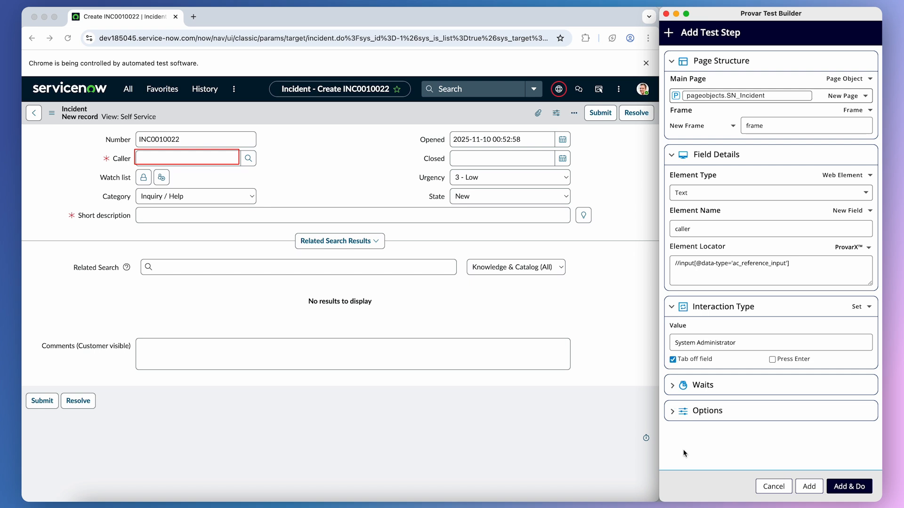
pyautogui.click(847, 486)
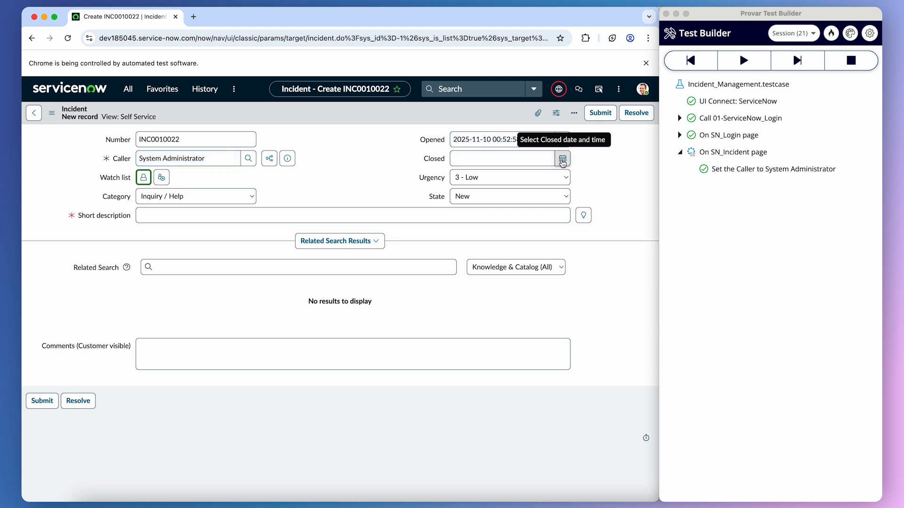
pyautogui.click(562, 159)
pyautogui.click(454, 227)
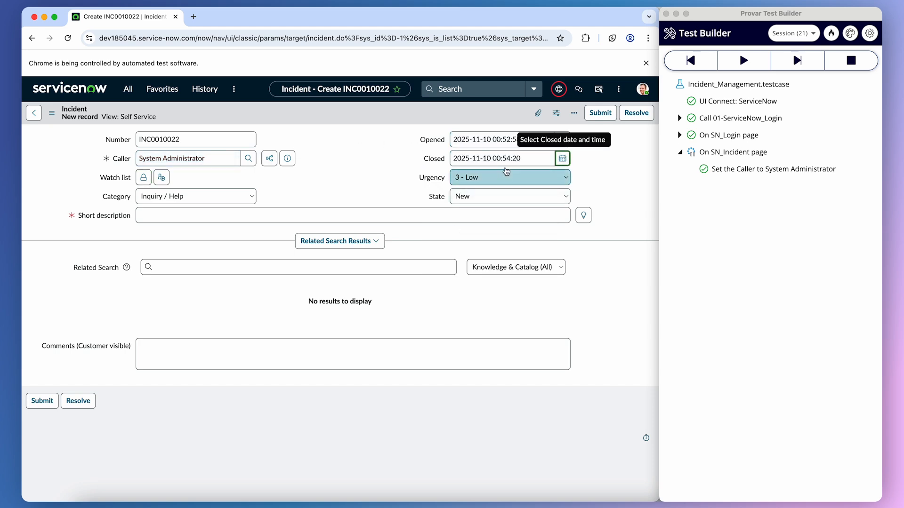
pyautogui.rightClick(503, 158)
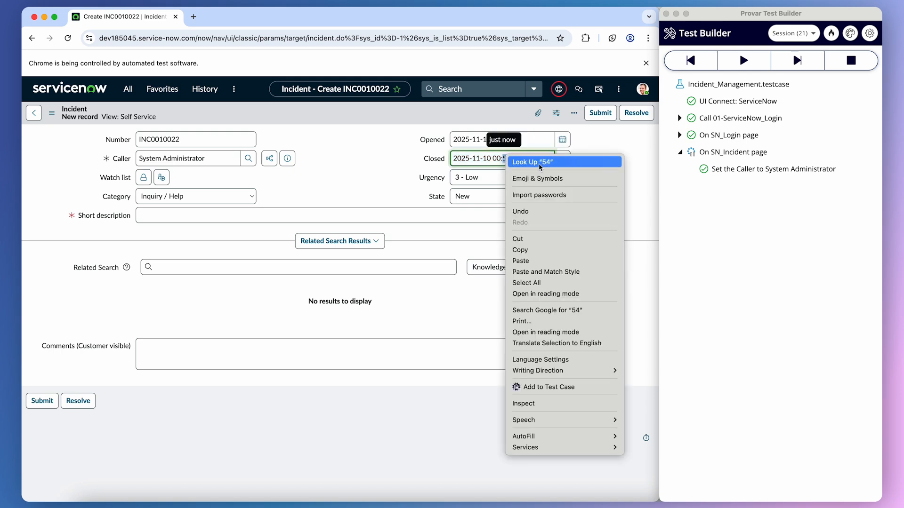
pyautogui.click(548, 387)
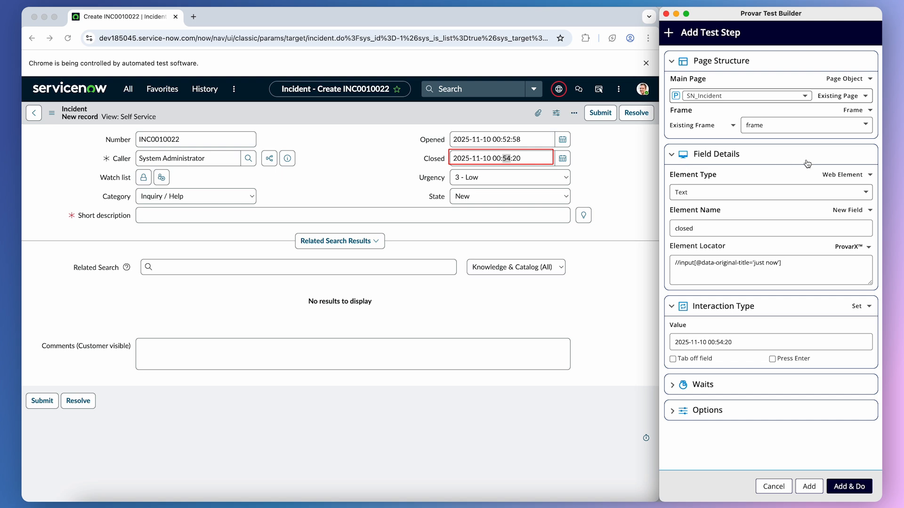
pyautogui.click(748, 342)
pyautogui.write('35')
pyautogui.click(860, 488)
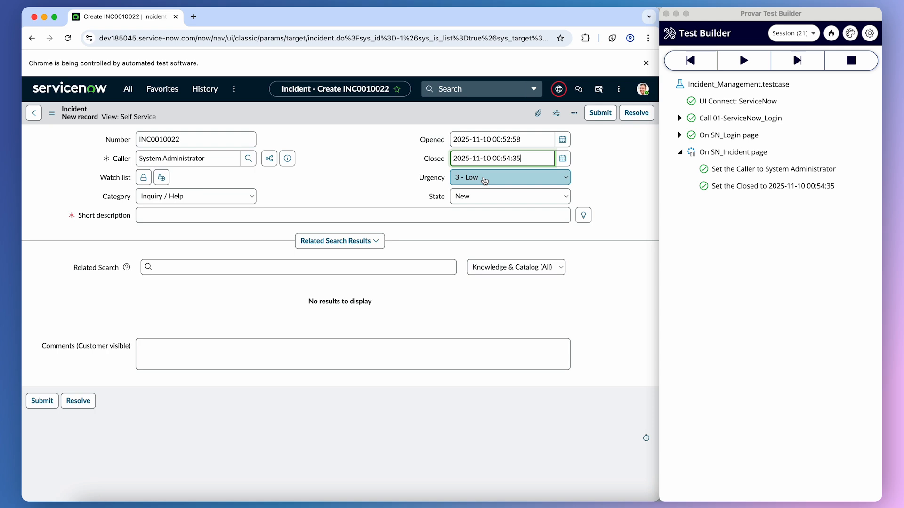
# Add and run a step setting the Urgency choice to 2 - Medium.
pyautogui.rightClick(472, 180)
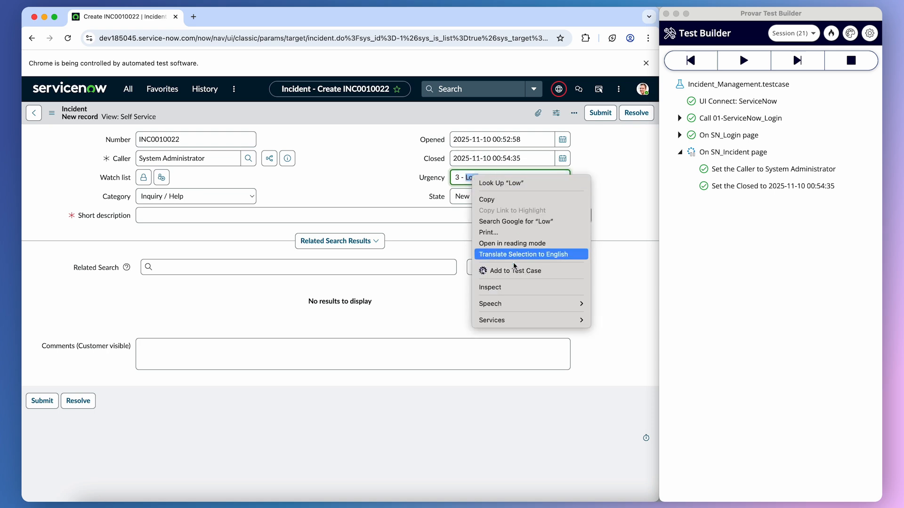
pyautogui.click(523, 274)
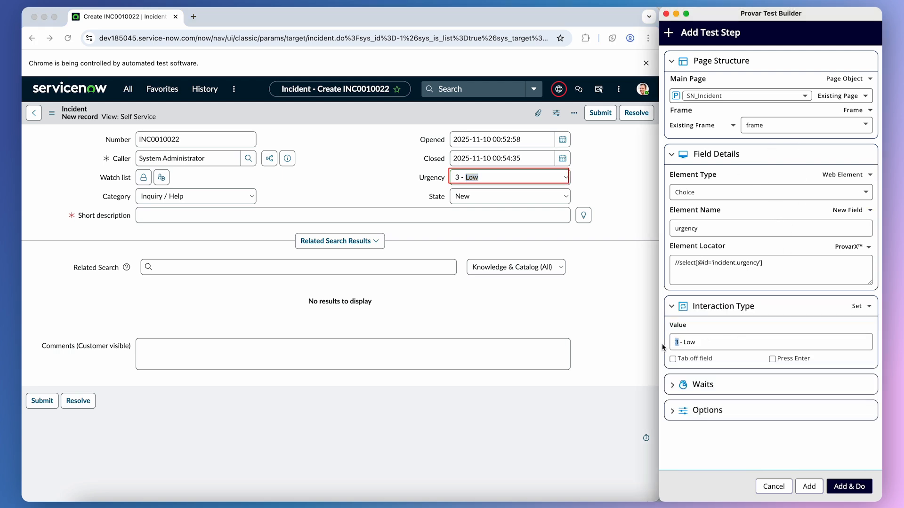
pyautogui.write('2')
pyautogui.doubleClick(690, 342)
pyautogui.write('Medium')
pyautogui.click(851, 486)
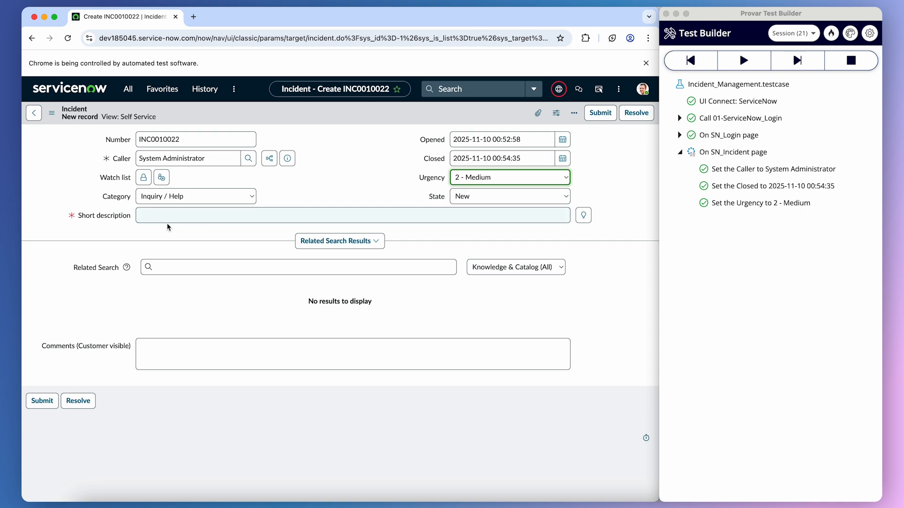
# Add and run a step setting the Short description field to Test Desc.
pyautogui.rightClick(151, 217)
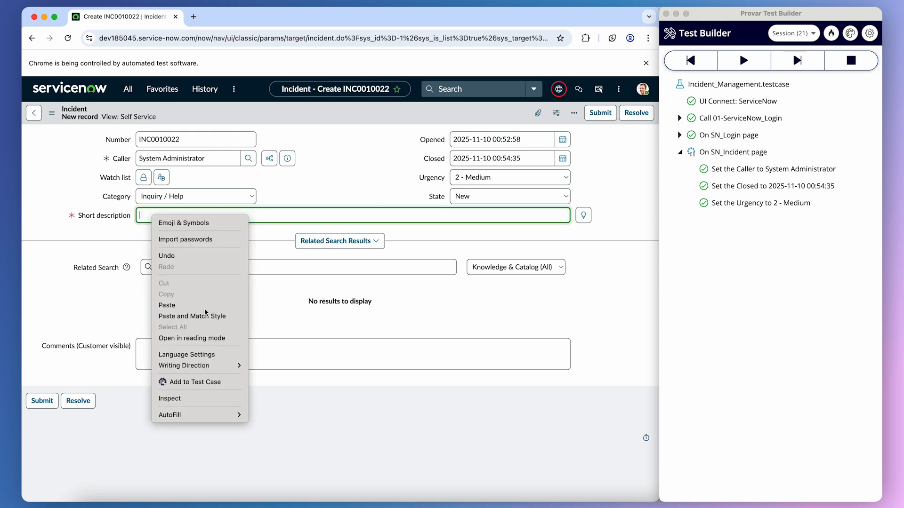
pyautogui.click(184, 381)
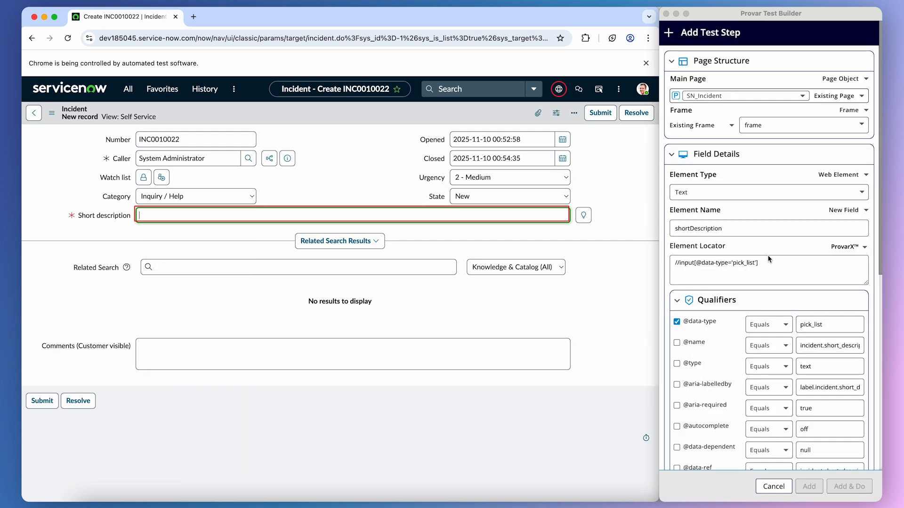
pyautogui.click(774, 249)
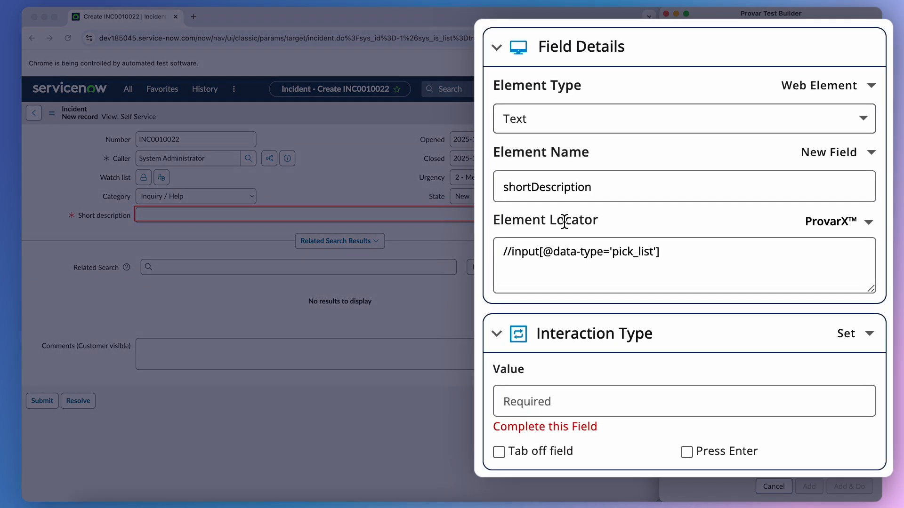
pyautogui.click(570, 411)
pyautogui.write('De')
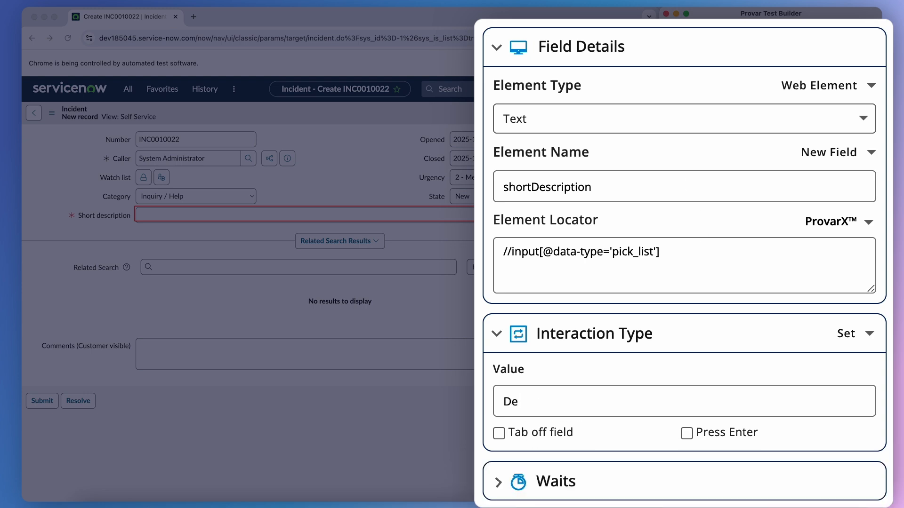
pyautogui.press('BackSpace')
pyautogui.press('BackSpace')
pyautogui.write('Test Desc')
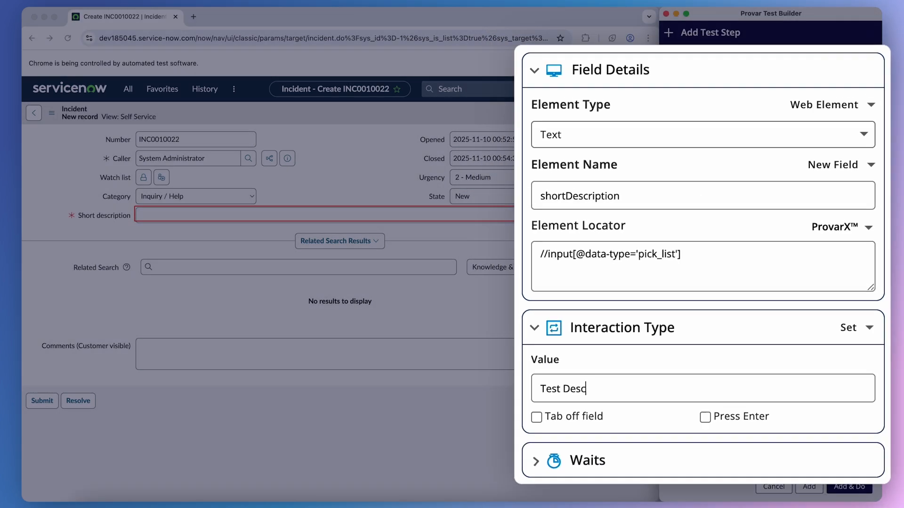
pyautogui.click(855, 485)
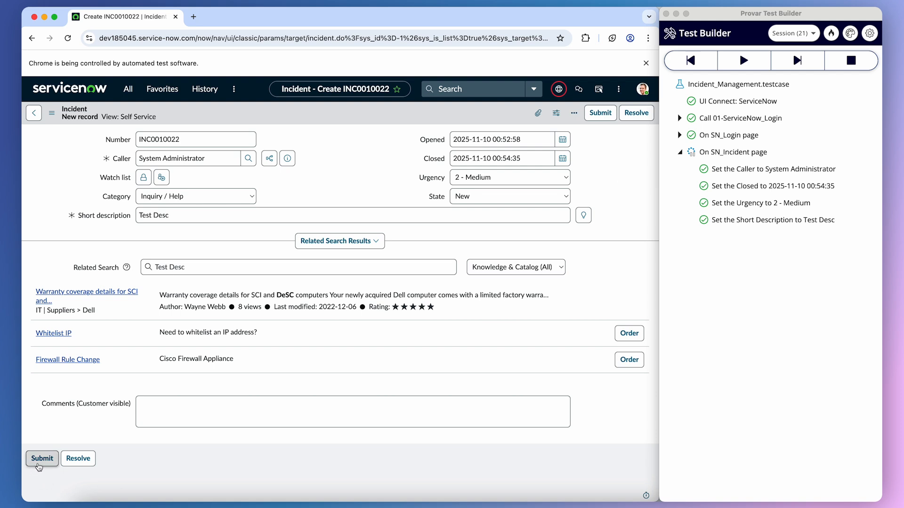
# Add and run a click step on the form's Submit button to create the incident.
pyautogui.rightClick(39, 467)
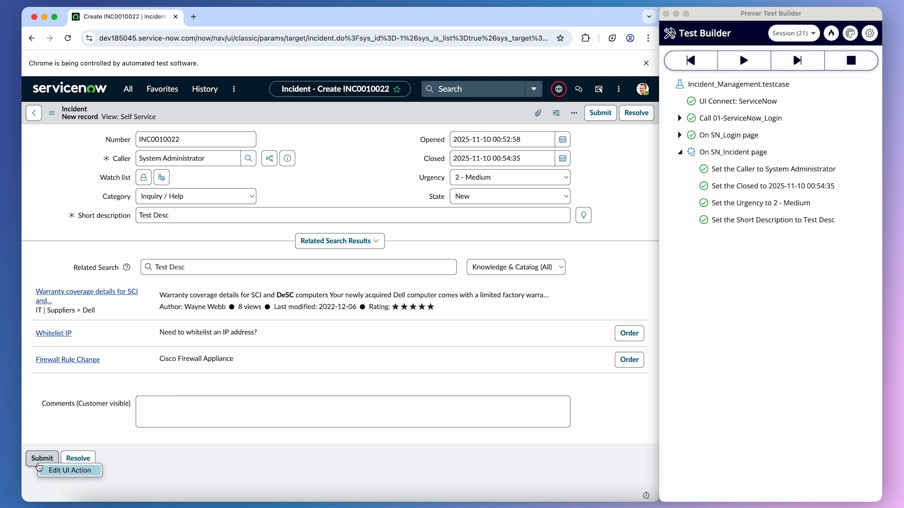
pyautogui.hotkey('alt', 'a')
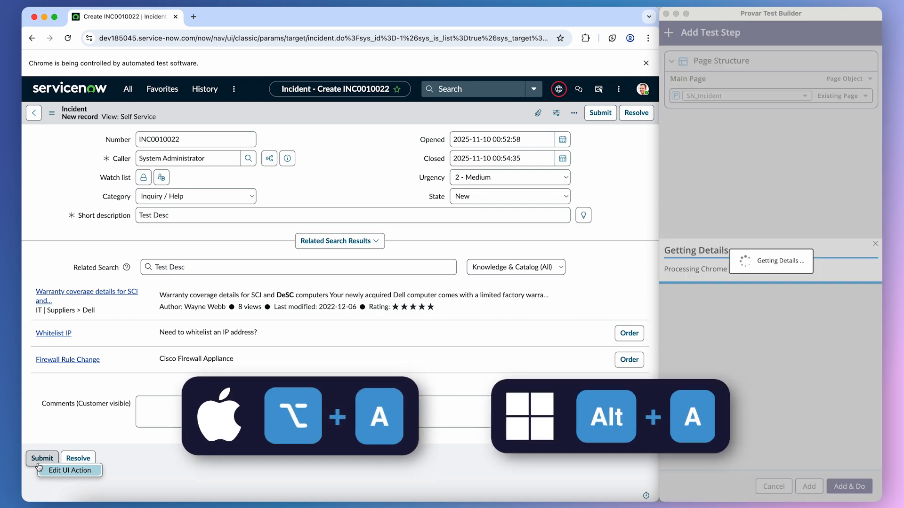
pyautogui.click(752, 247)
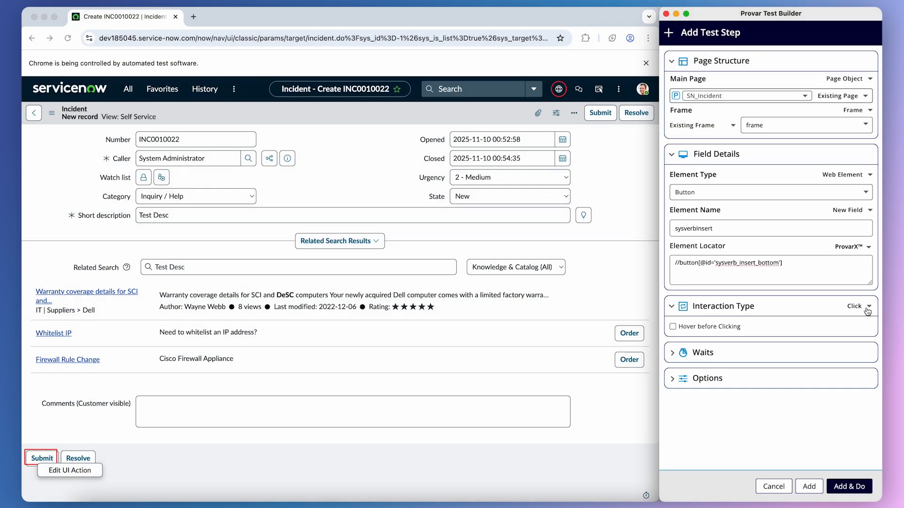
pyautogui.click(853, 488)
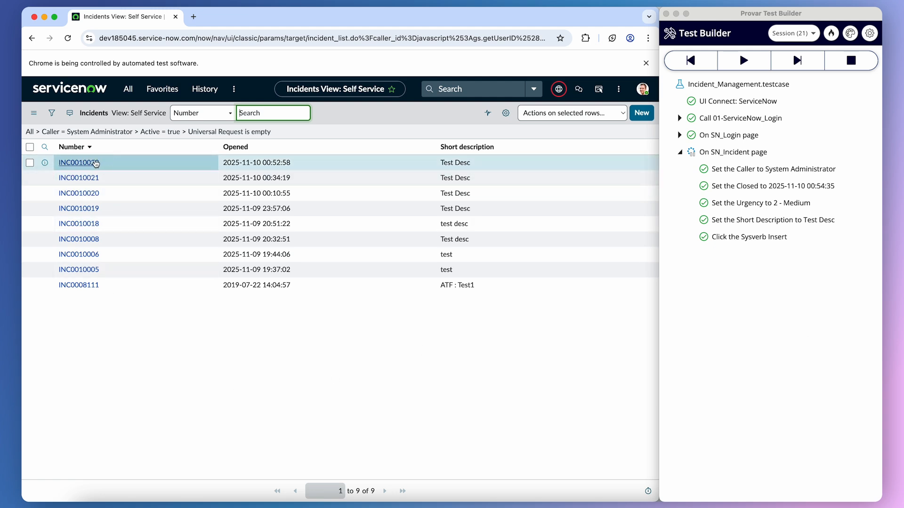
pyautogui.click(337, 160)
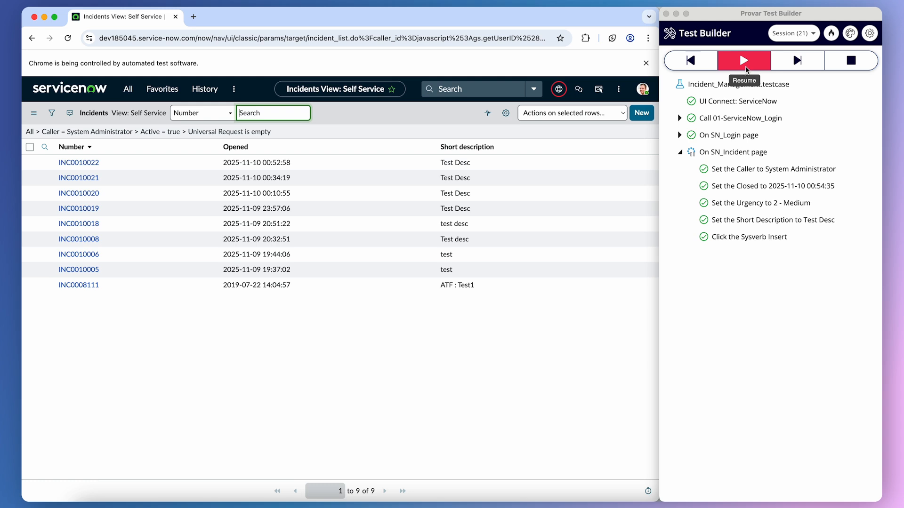
# Let the recording session finish, then open the 02-ServiceNow_API test case.
pyautogui.click(746, 69)
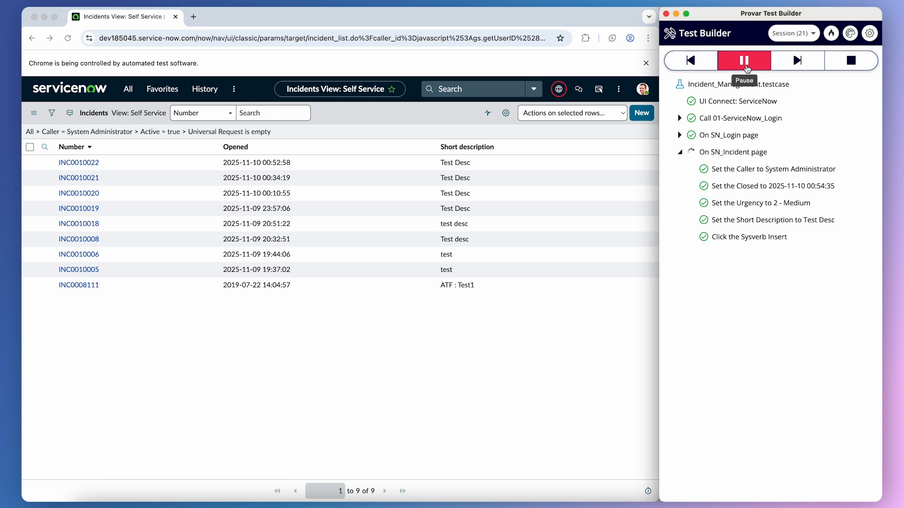
pyautogui.click(744, 60)
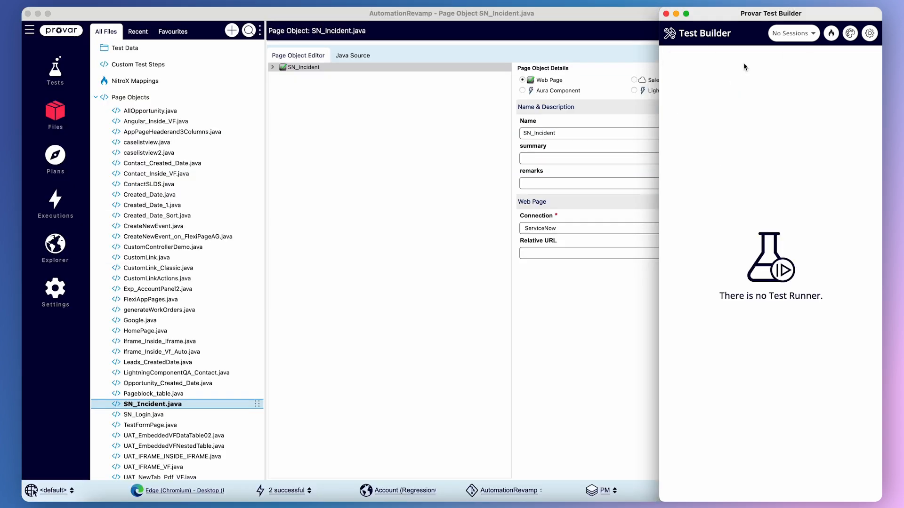
pyautogui.click(67, 80)
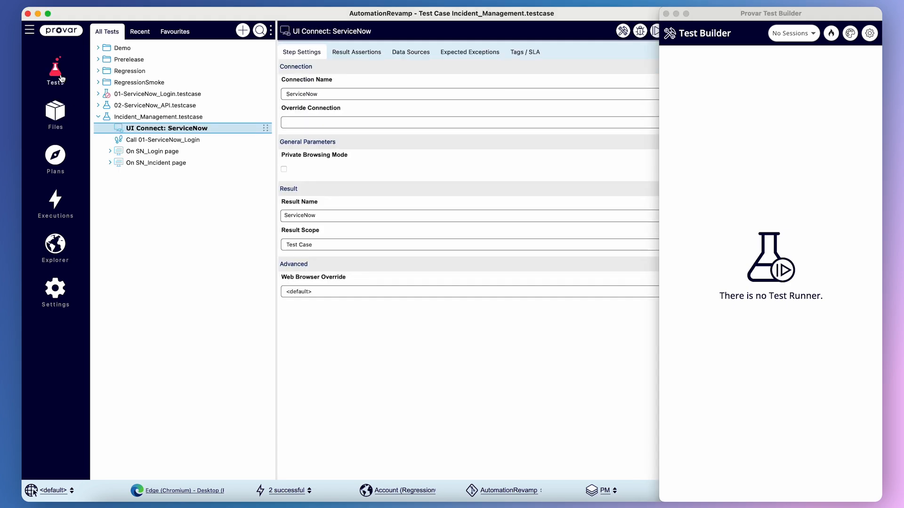
pyautogui.click(98, 117)
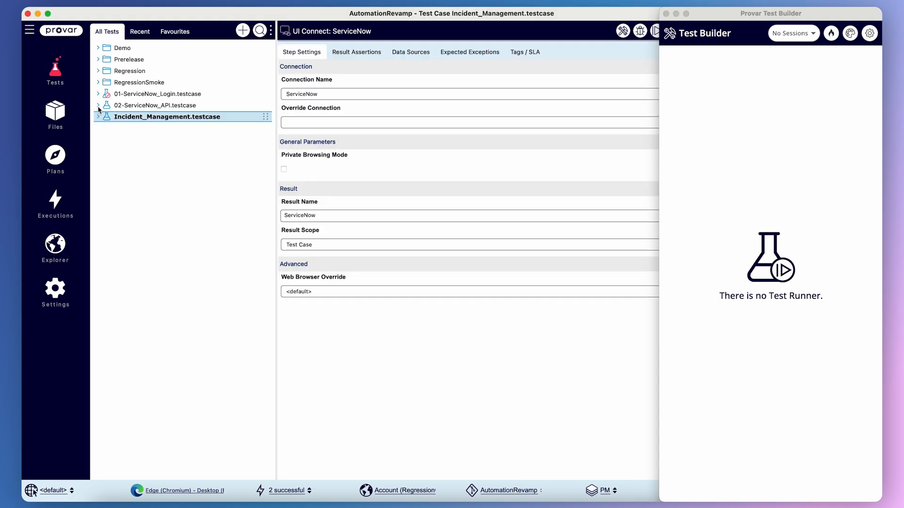
pyautogui.click(97, 106)
pyautogui.click(146, 106)
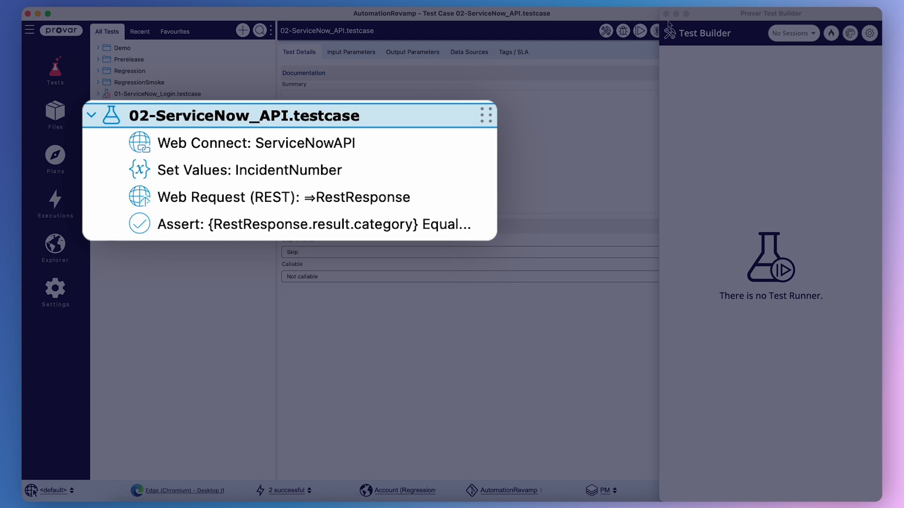
pyautogui.click(666, 14)
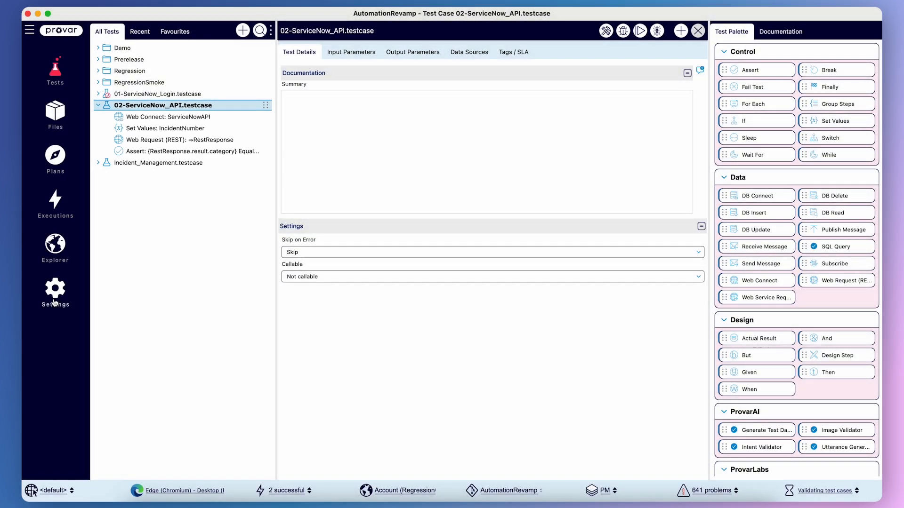
# Inspect the ServiceNowAPI web service connection settings.
pyautogui.click(54, 302)
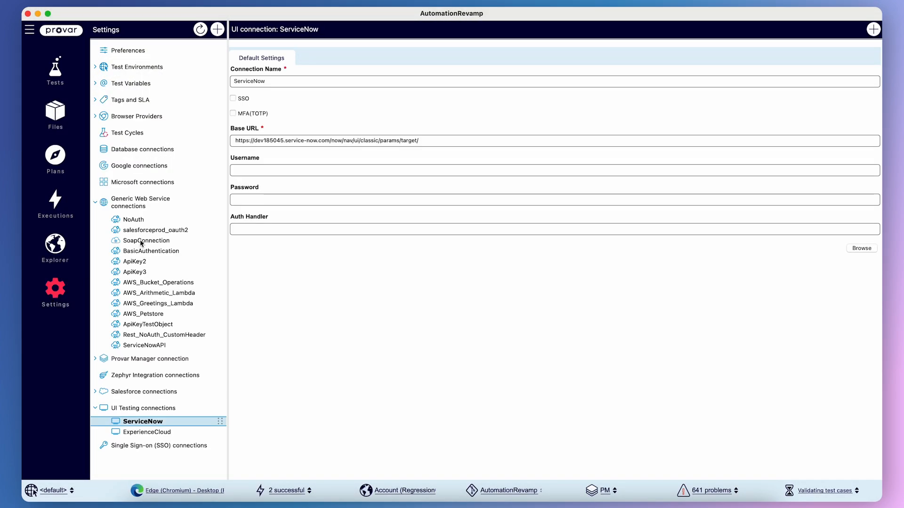
pyautogui.click(136, 346)
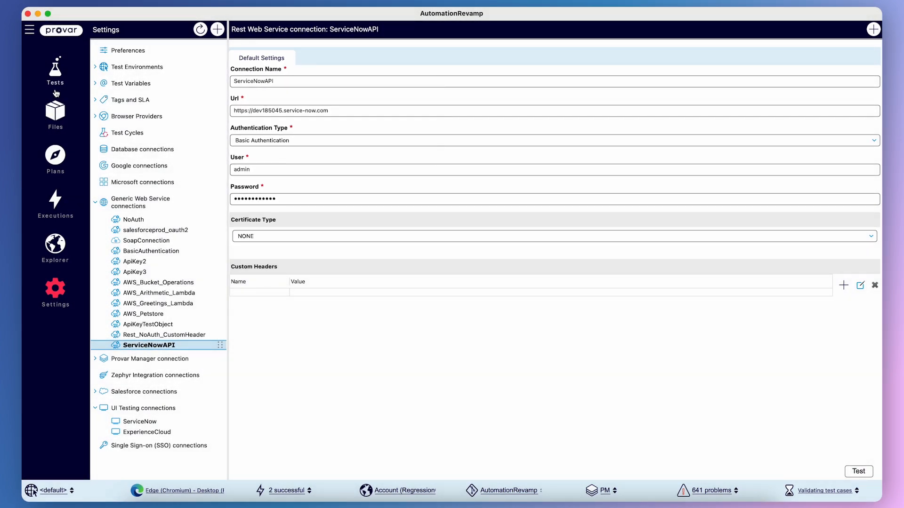
pyautogui.click(56, 85)
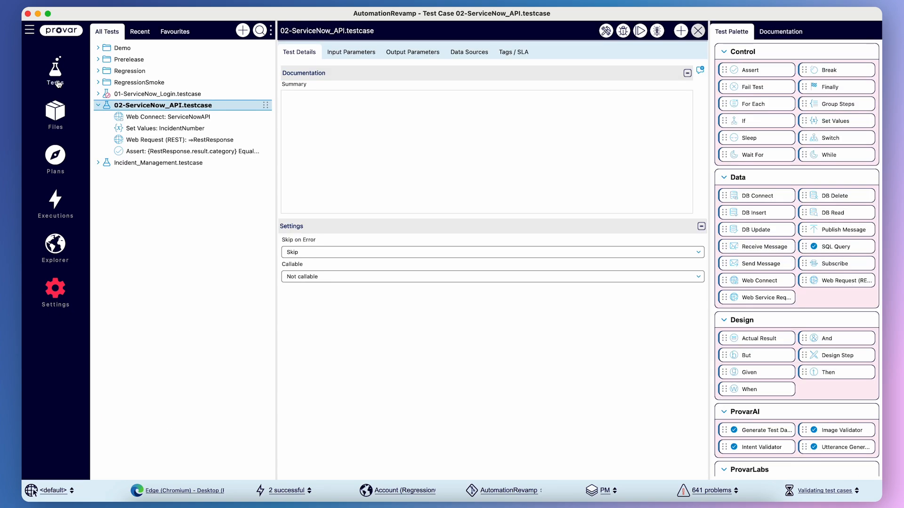
# Set the IncidentNumber value in the Set Values step to INC0010022.
pyautogui.click(187, 117)
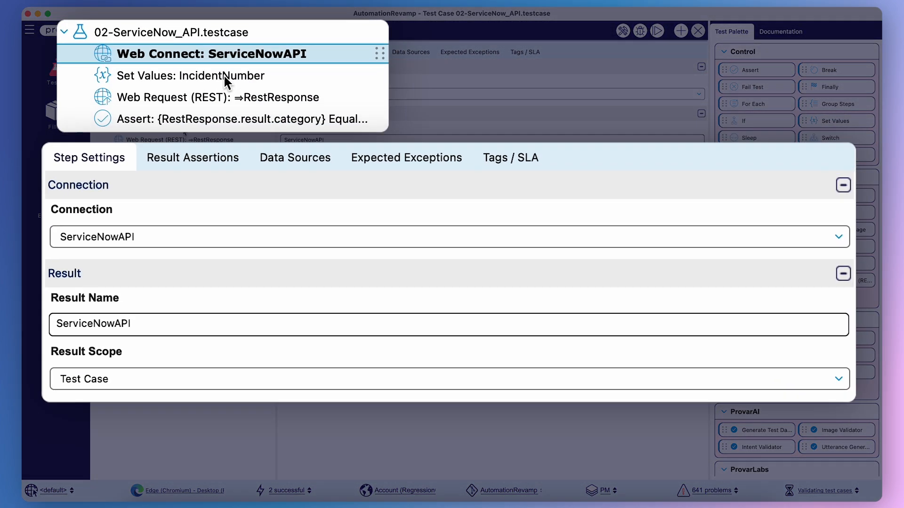
pyautogui.click(223, 122)
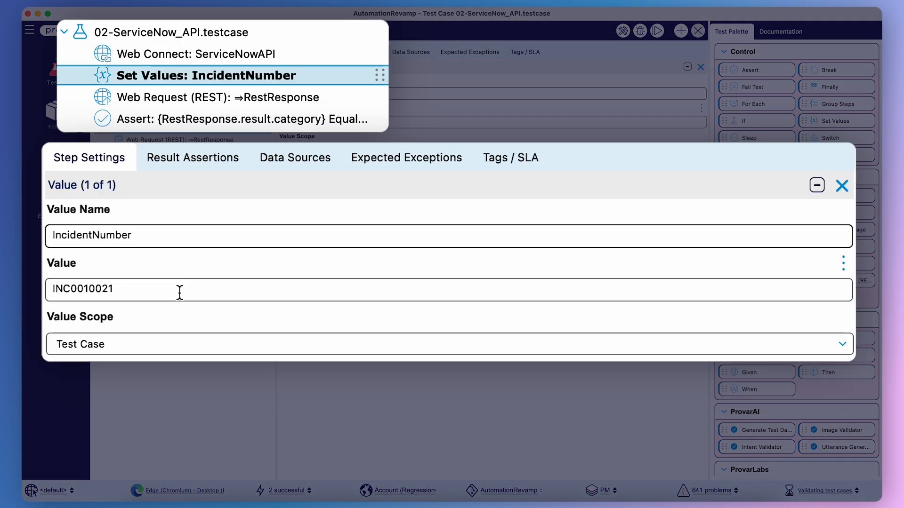
pyautogui.press('BackSpace')
pyautogui.write('2')
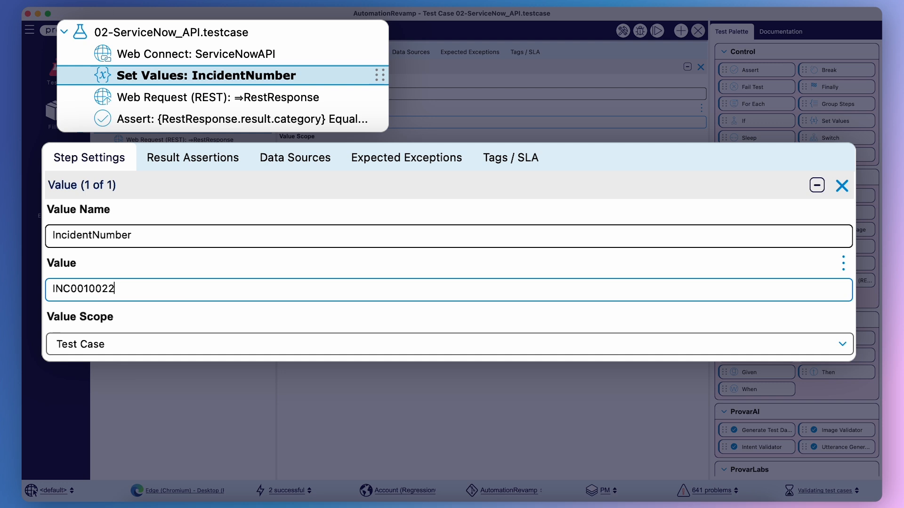
# Review the Web Request step's resource URL and result name and the Assert step's comparison.
pyautogui.click(258, 97)
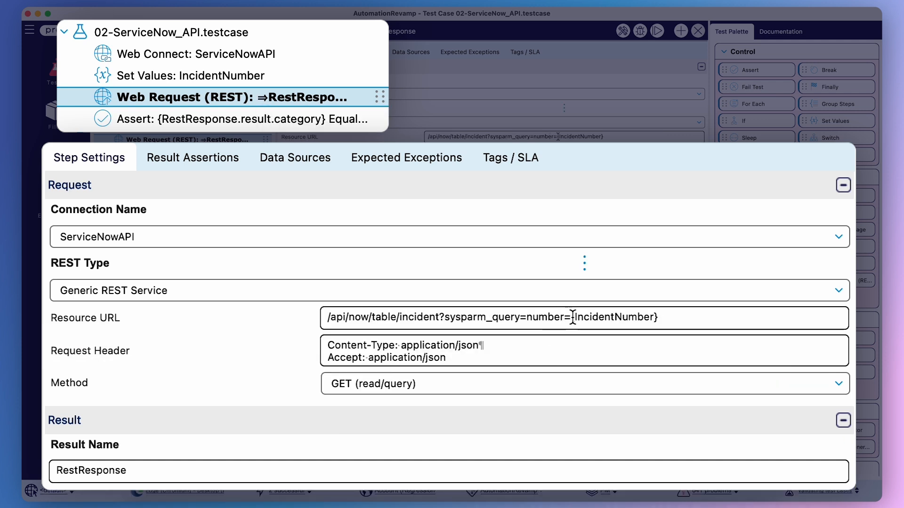
pyautogui.moveTo(571, 317); pyautogui.dragTo(663, 317)
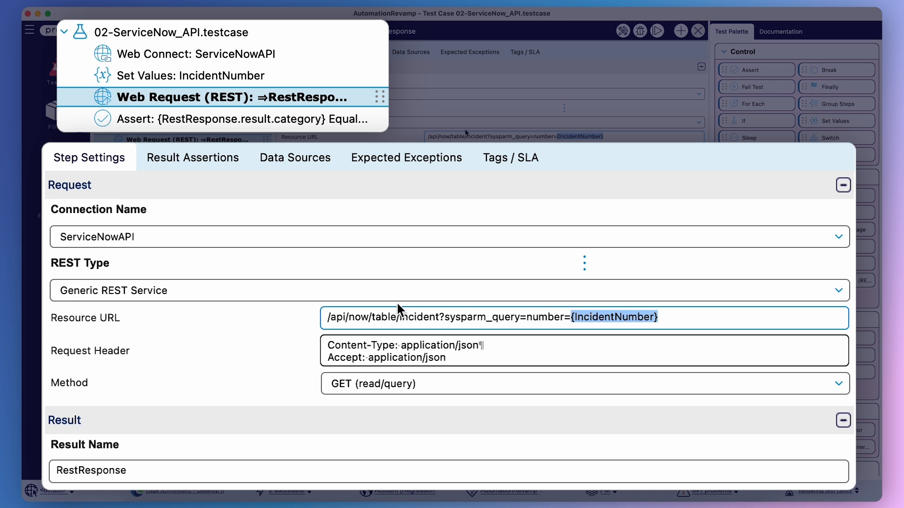
pyautogui.click(300, 118)
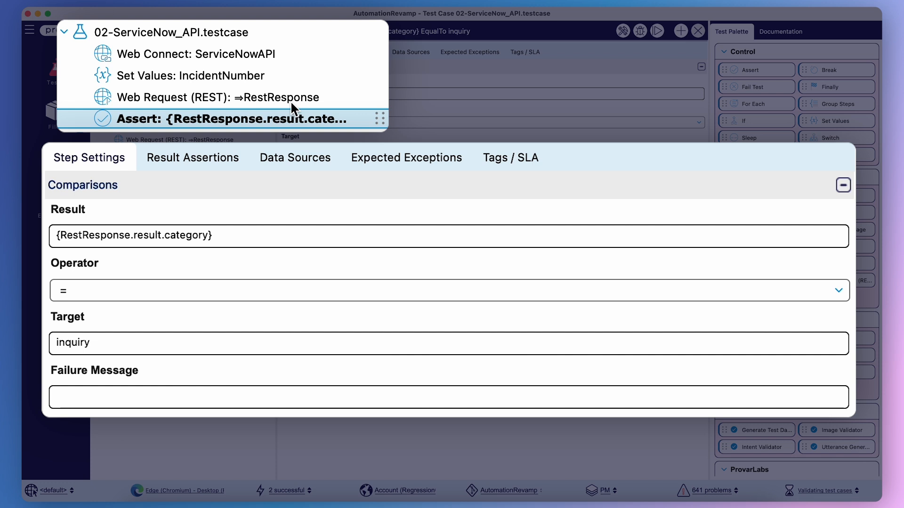
pyautogui.click(303, 97)
pyautogui.moveTo(124, 470); pyautogui.dragTo(93, 471)
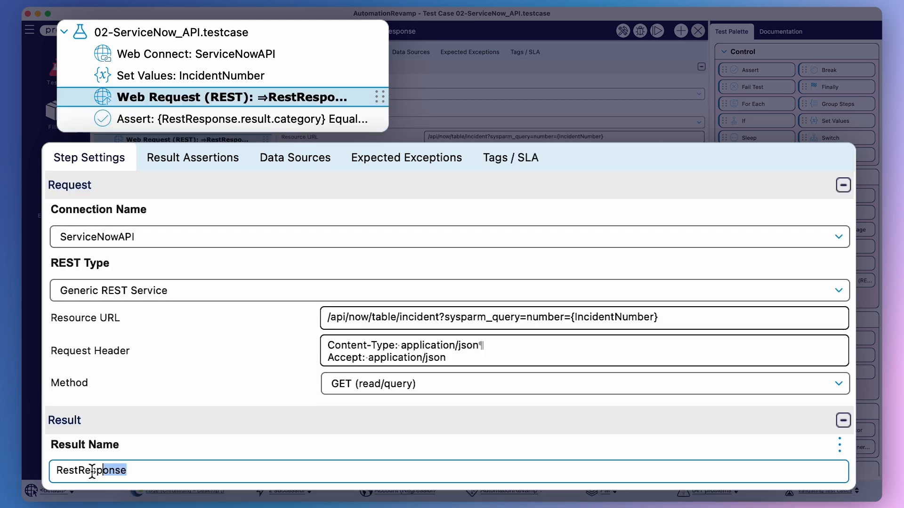
pyautogui.press('super+a')
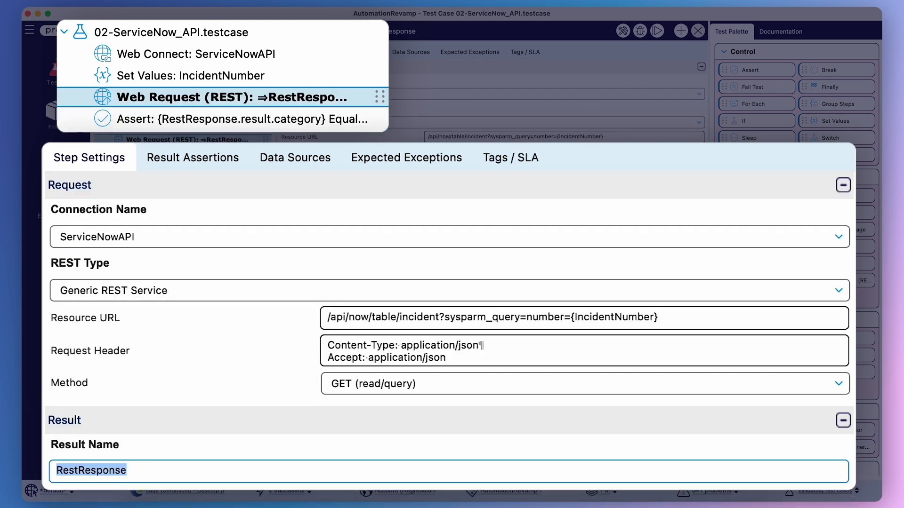
pyautogui.click(323, 124)
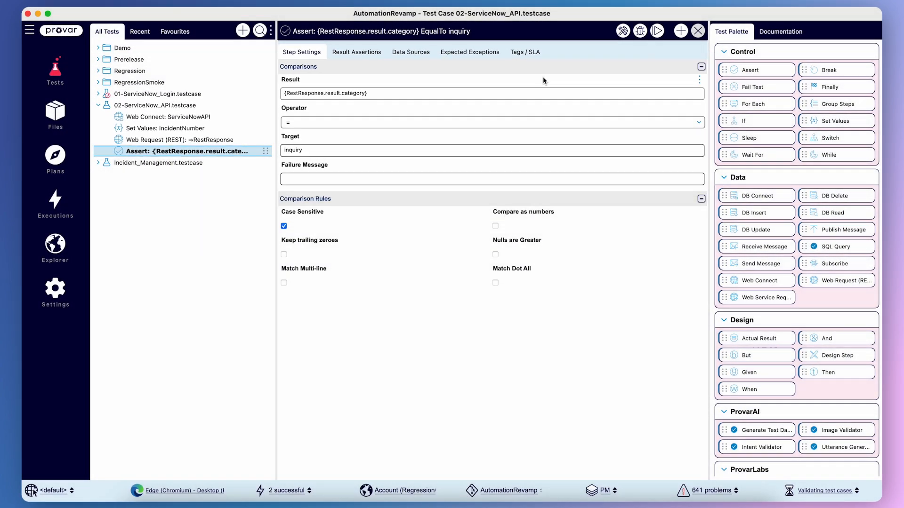
# Run the 02-ServiceNow_API test case.
pyautogui.click(639, 31)
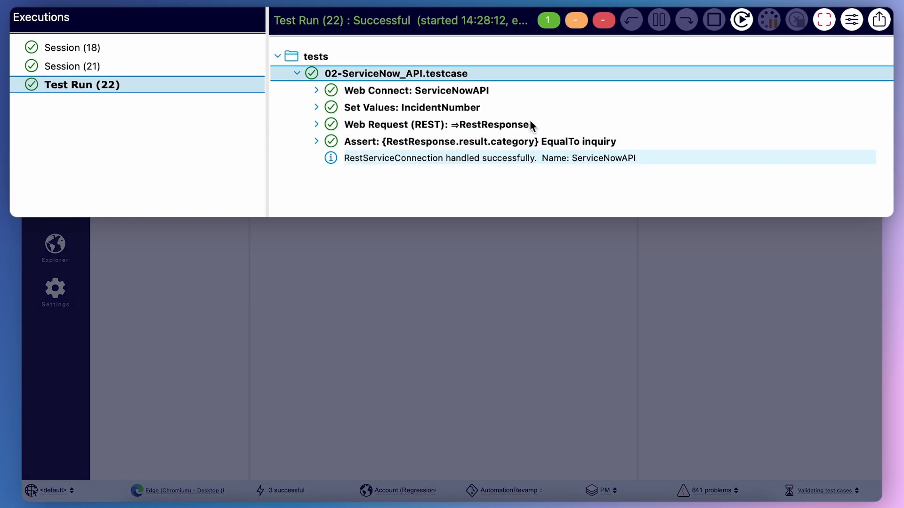
pyautogui.click(419, 92)
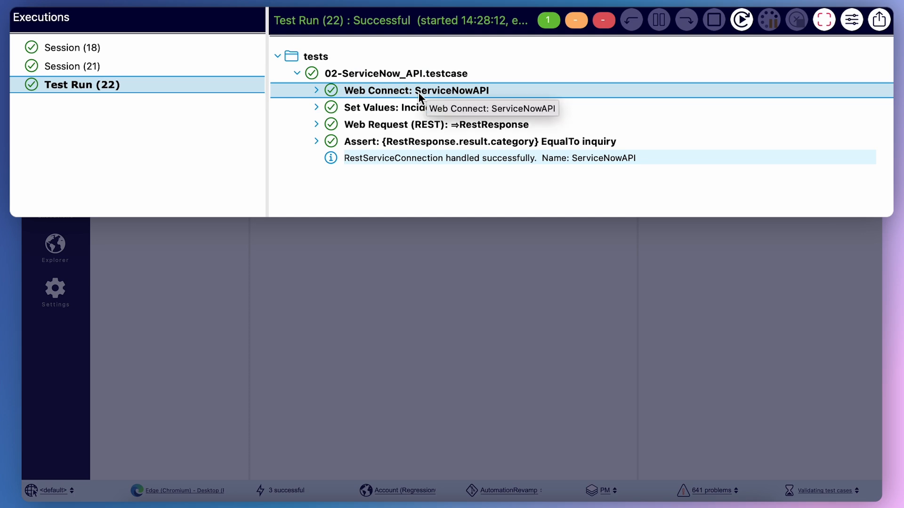
pyautogui.click(385, 125)
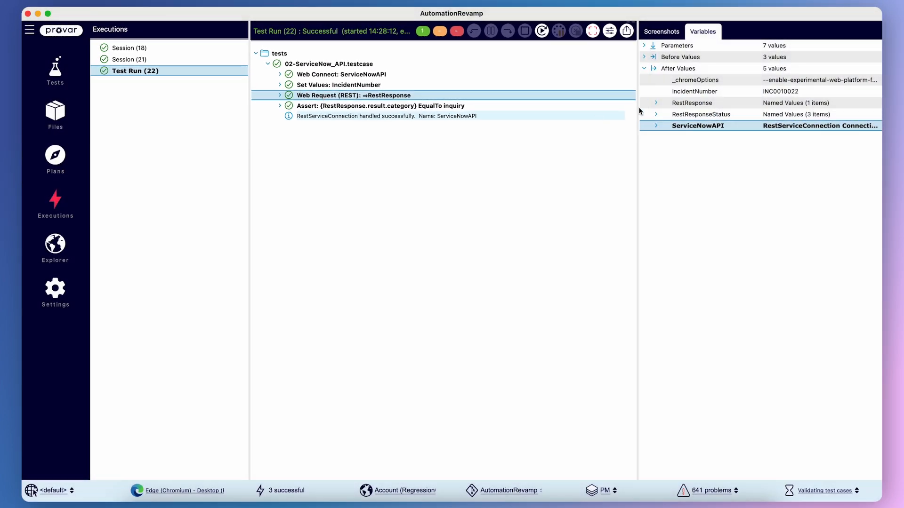
# Examine the returned RestResponse fields and the Assert step's outcome in the run's execution details.
pyautogui.click(656, 103)
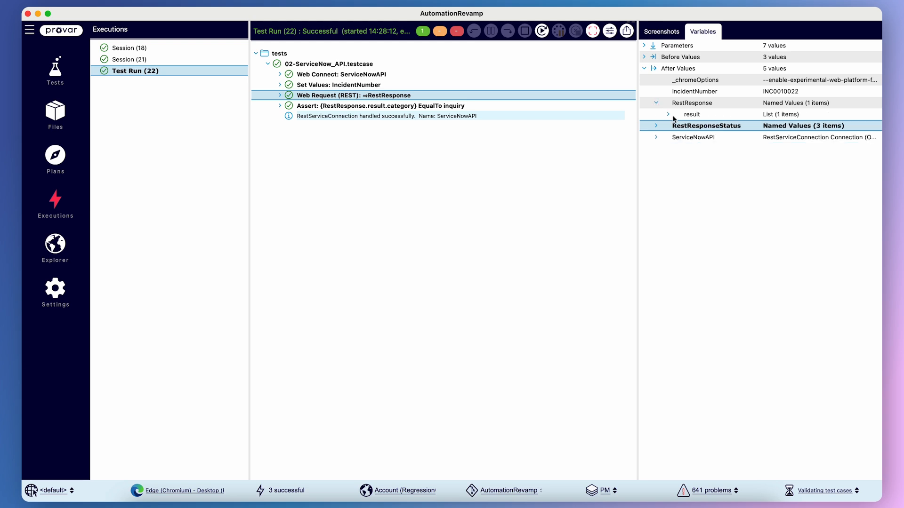
pyautogui.click(668, 115)
pyautogui.click(680, 126)
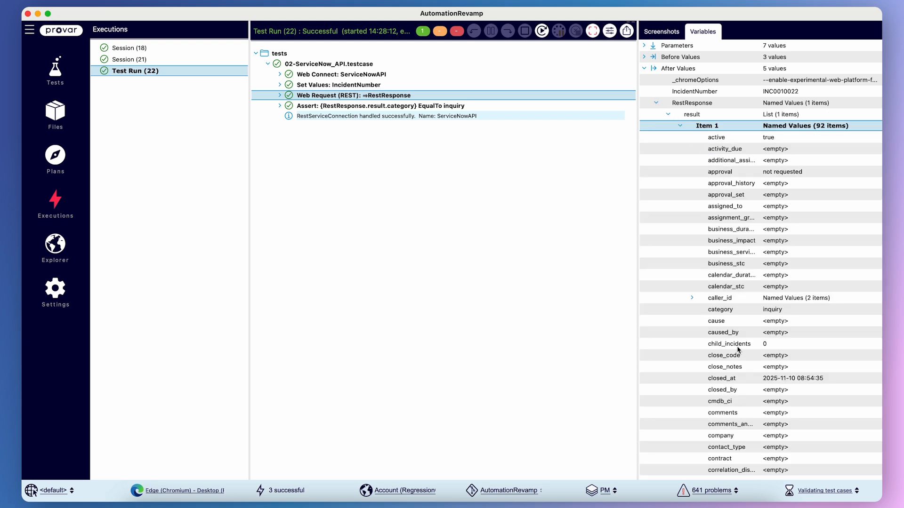
pyautogui.scroll(-10, 738, 350)
pyautogui.scroll(10, 738, 350)
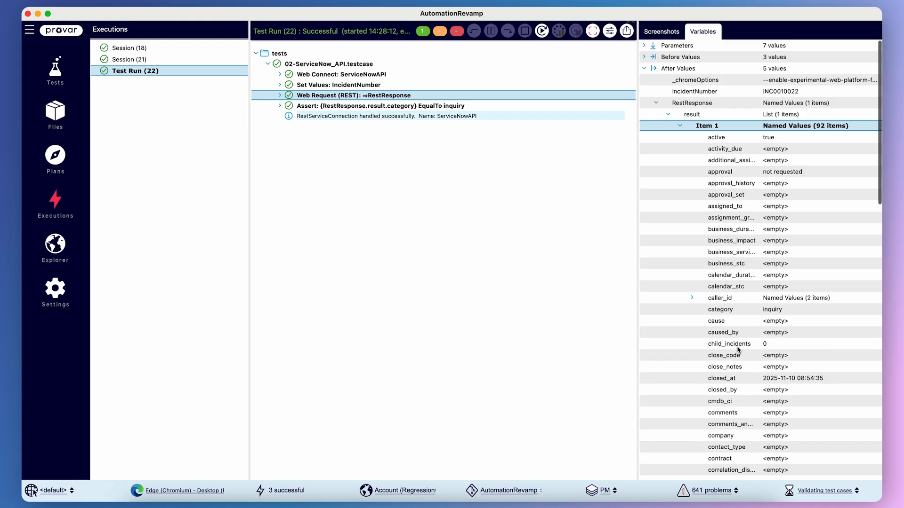
pyautogui.click(738, 350)
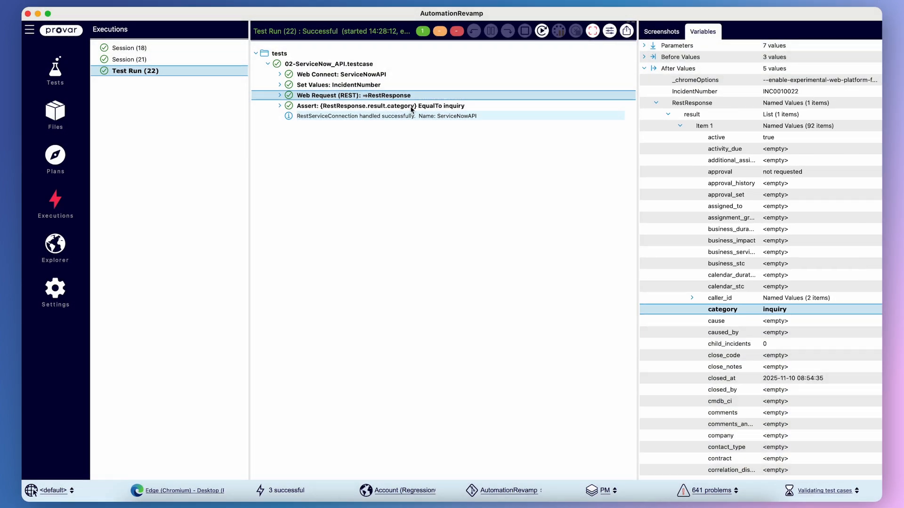
pyautogui.click(411, 107)
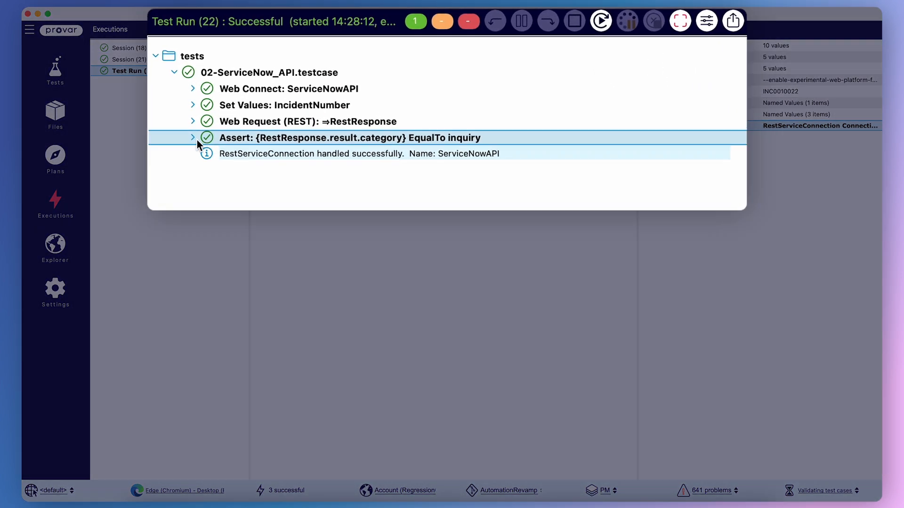
pyautogui.click(194, 138)
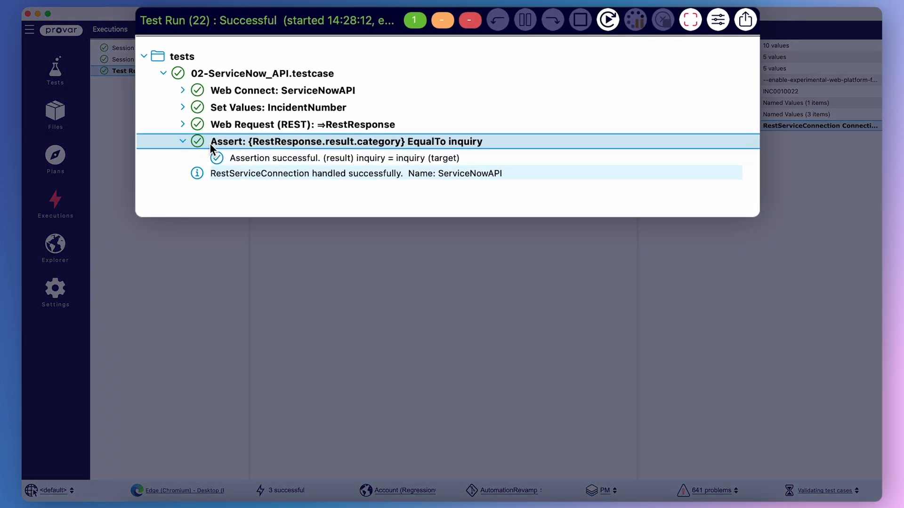
pyautogui.click(358, 161)
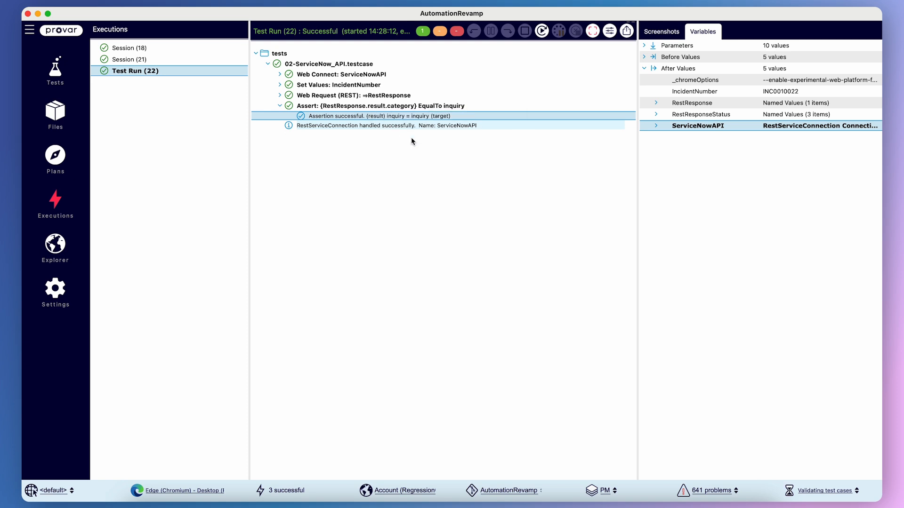
pyautogui.click(53, 81)
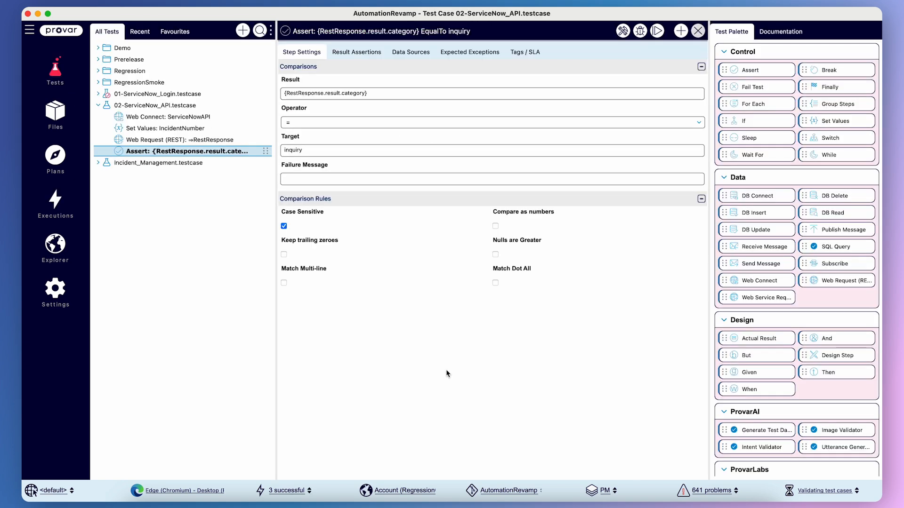